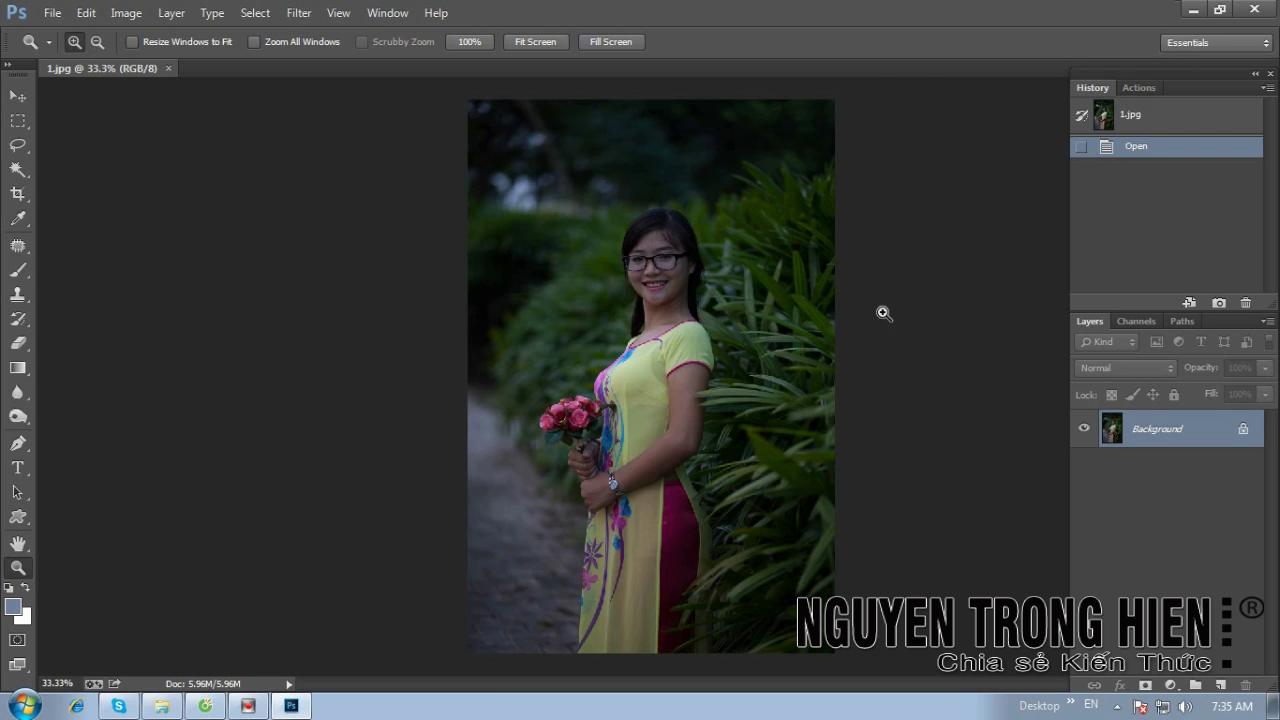
# Open Levels for 1.jpg, keep the Default preset, and check the RGB channel list.
pyautogui.click(126, 12)
pyautogui.click(139, 62)
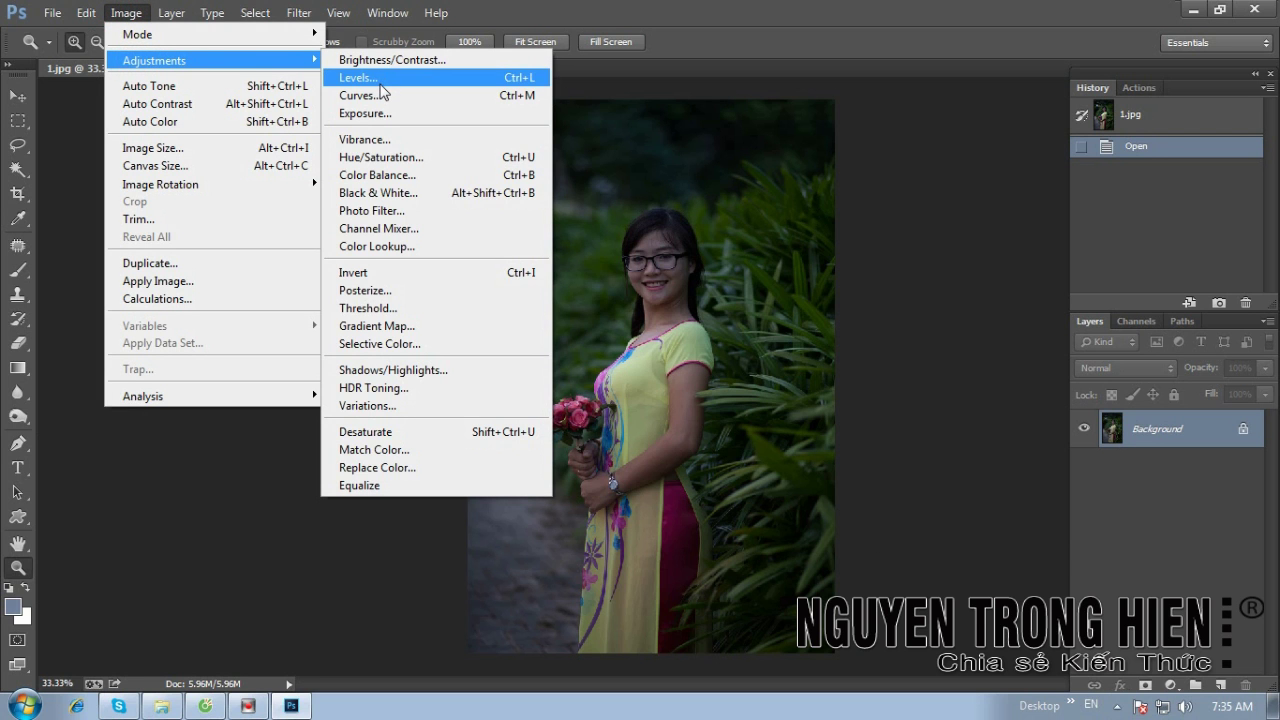
pyautogui.click(358, 78)
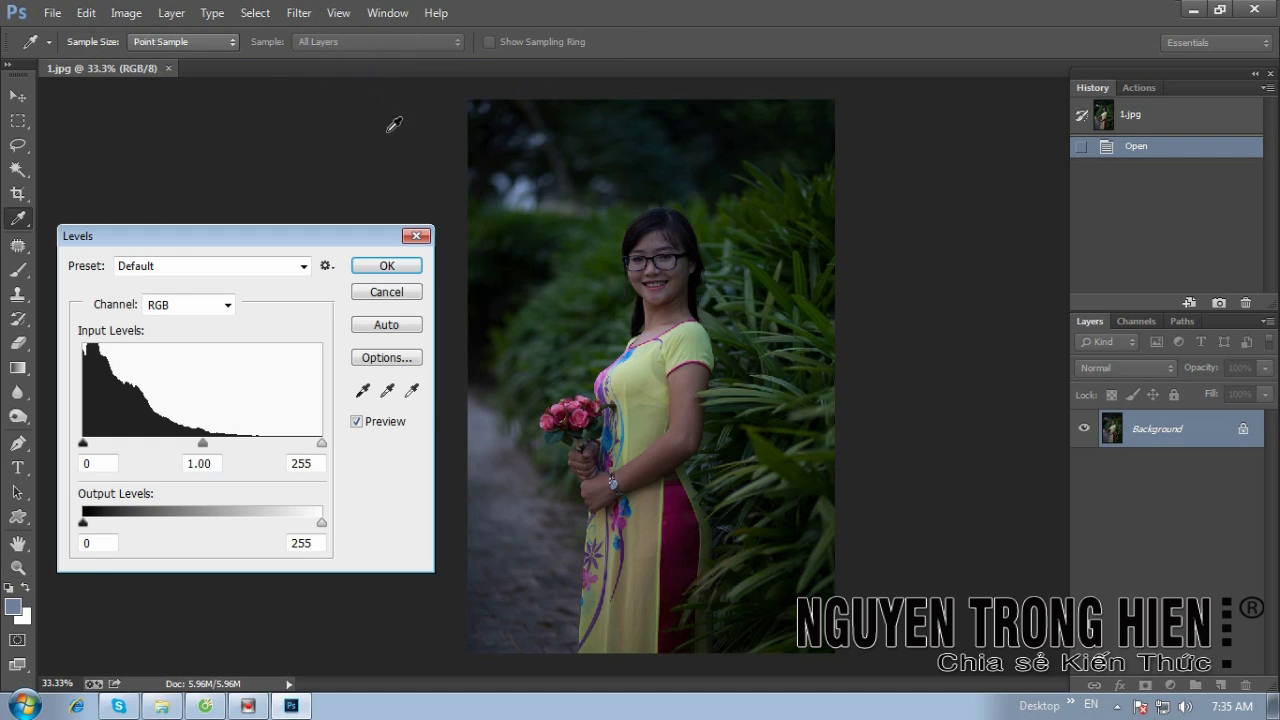
pyautogui.moveTo(194, 243); pyautogui.dragTo(223, 259)
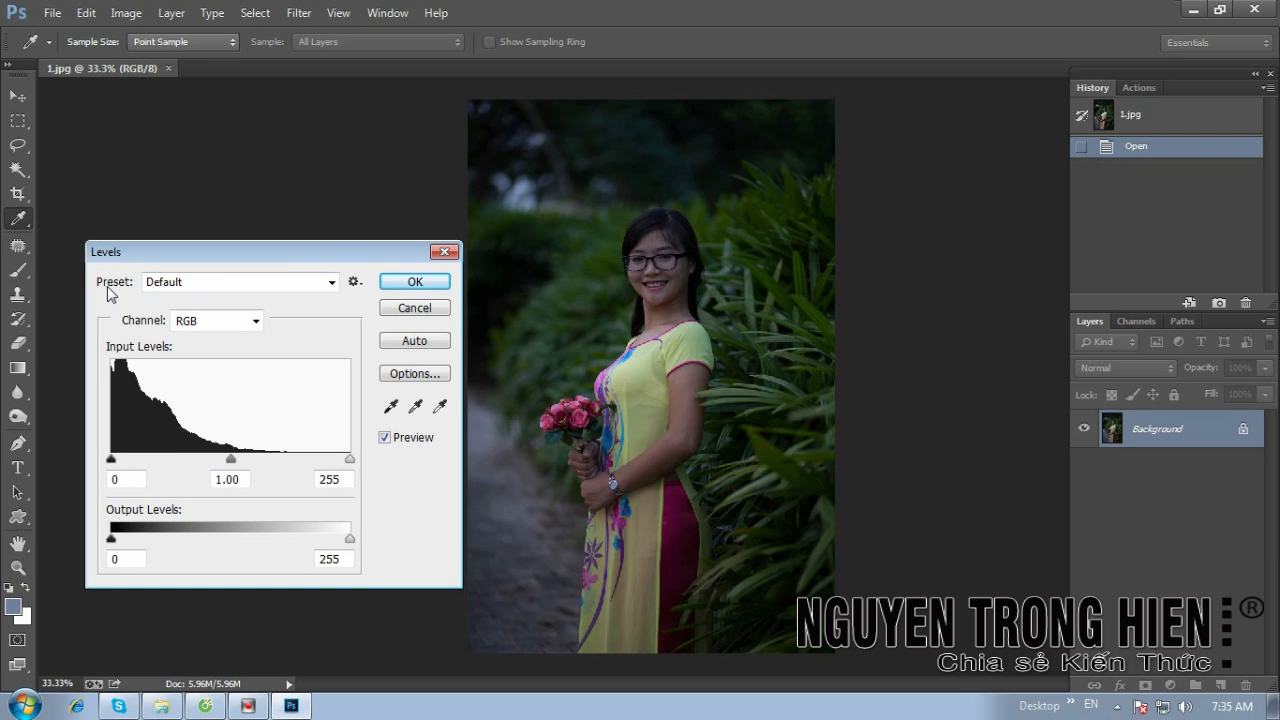
pyautogui.click(190, 286)
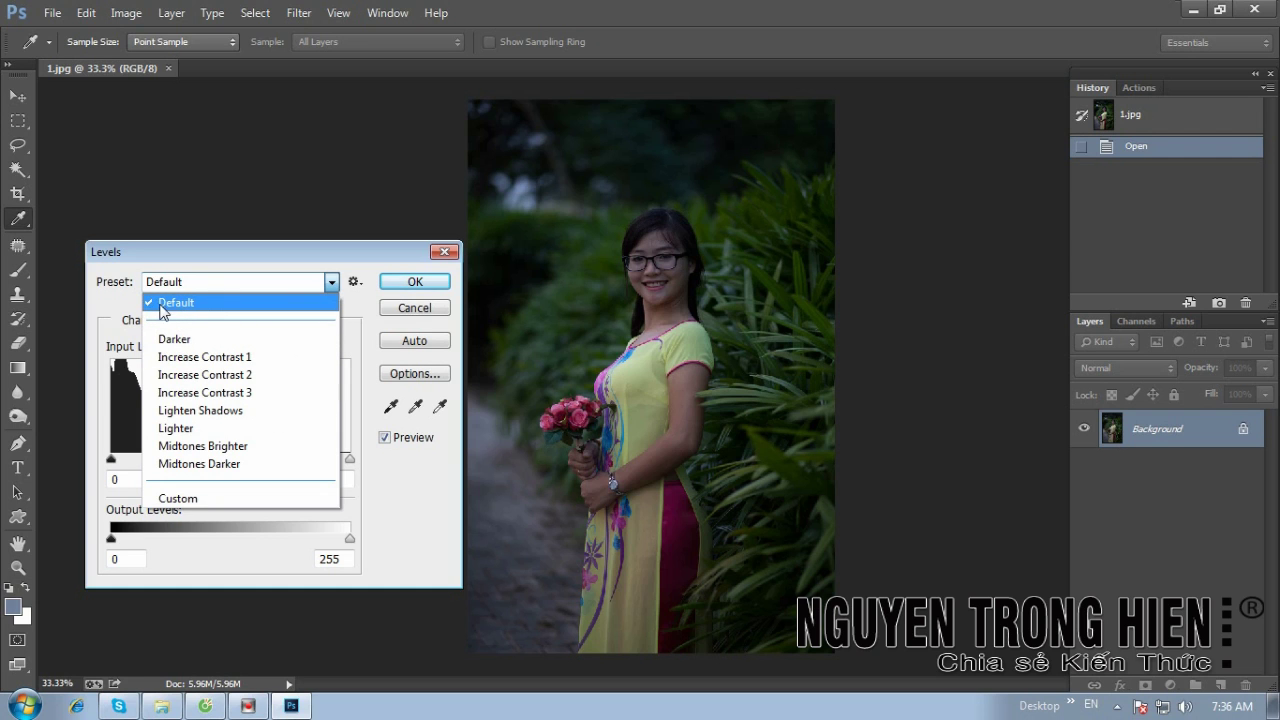
pyautogui.click(163, 305)
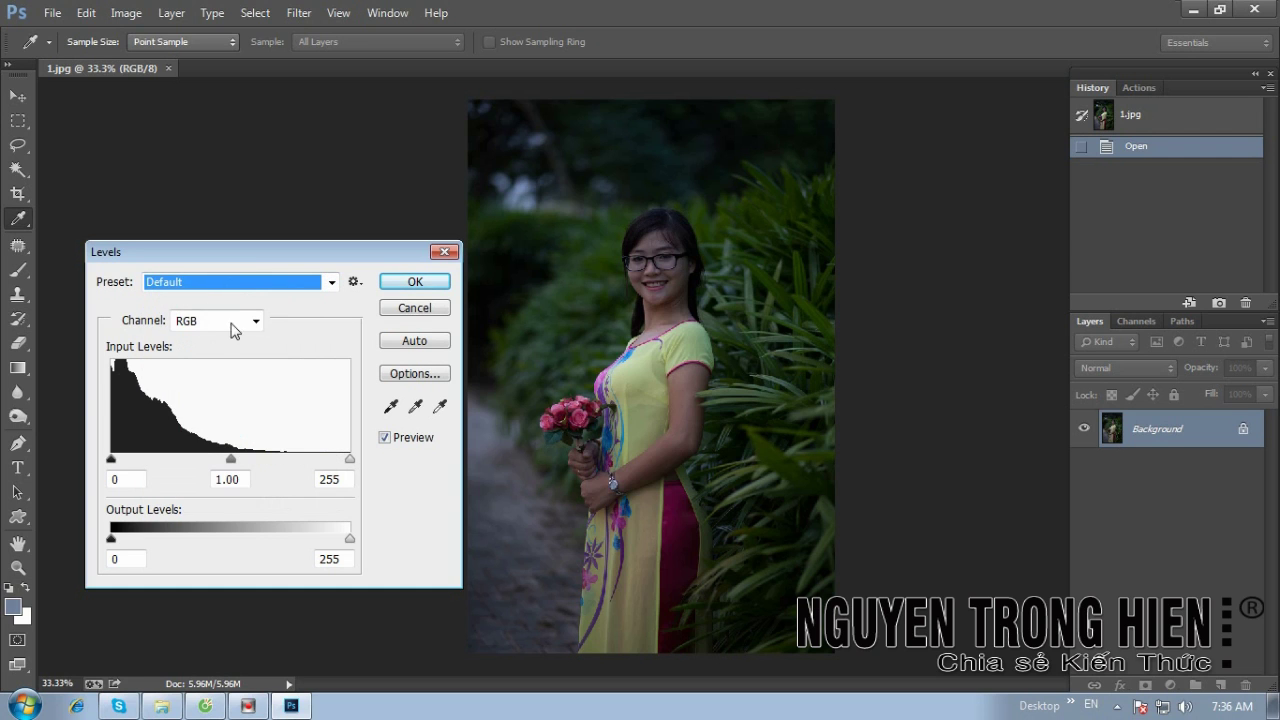
pyautogui.click(203, 328)
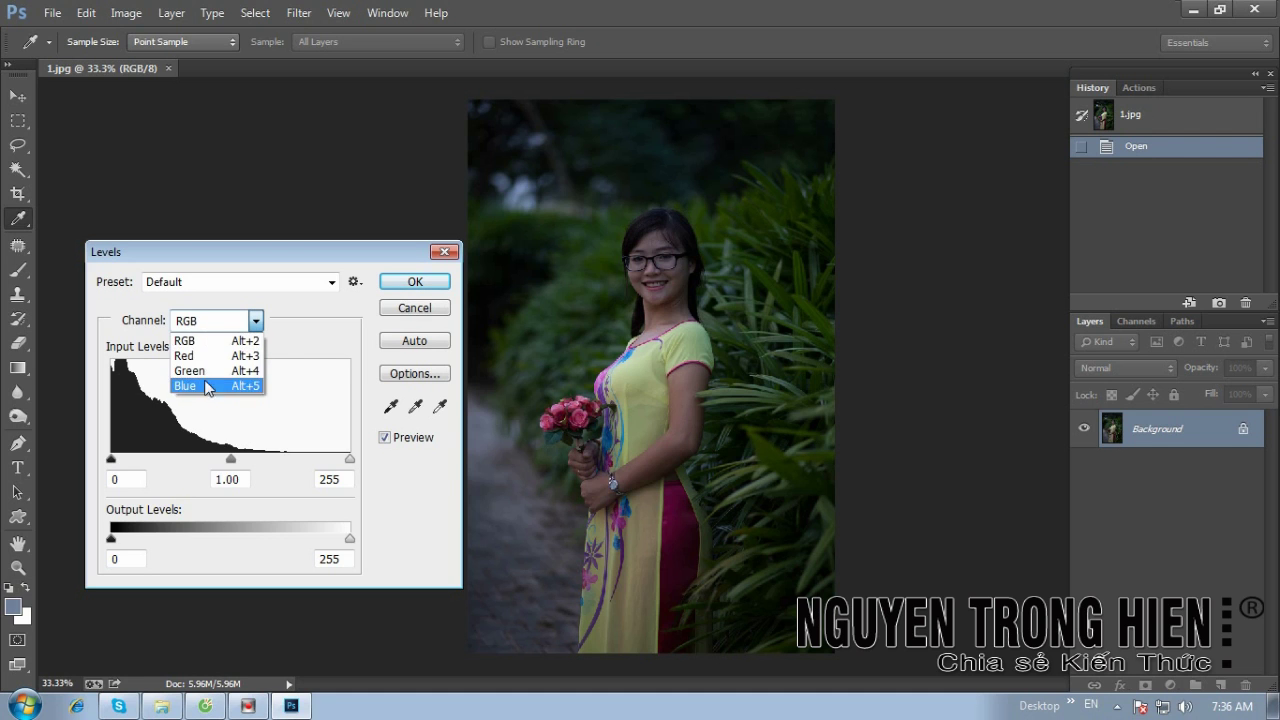
pyautogui.click(233, 342)
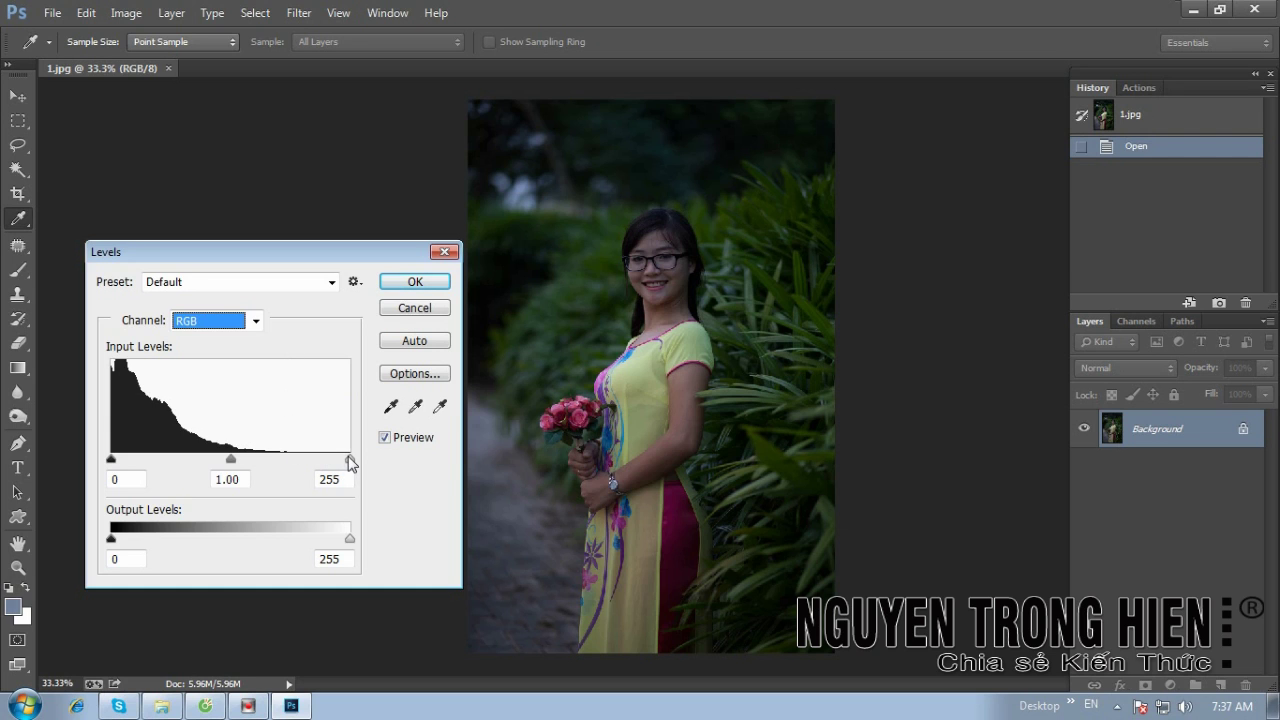
# Set the Levels white point by sampling a bright spot in the photo with the white eyedropper.
pyautogui.click(440, 407)
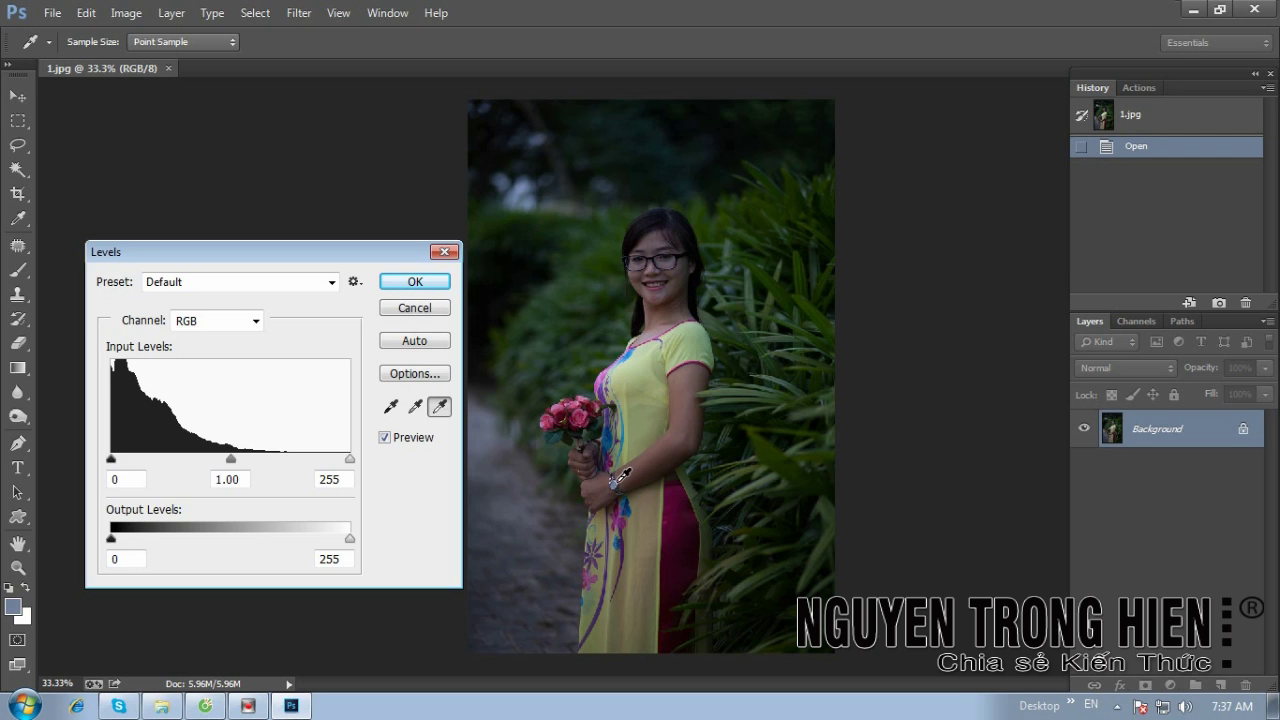
pyautogui.click(614, 485)
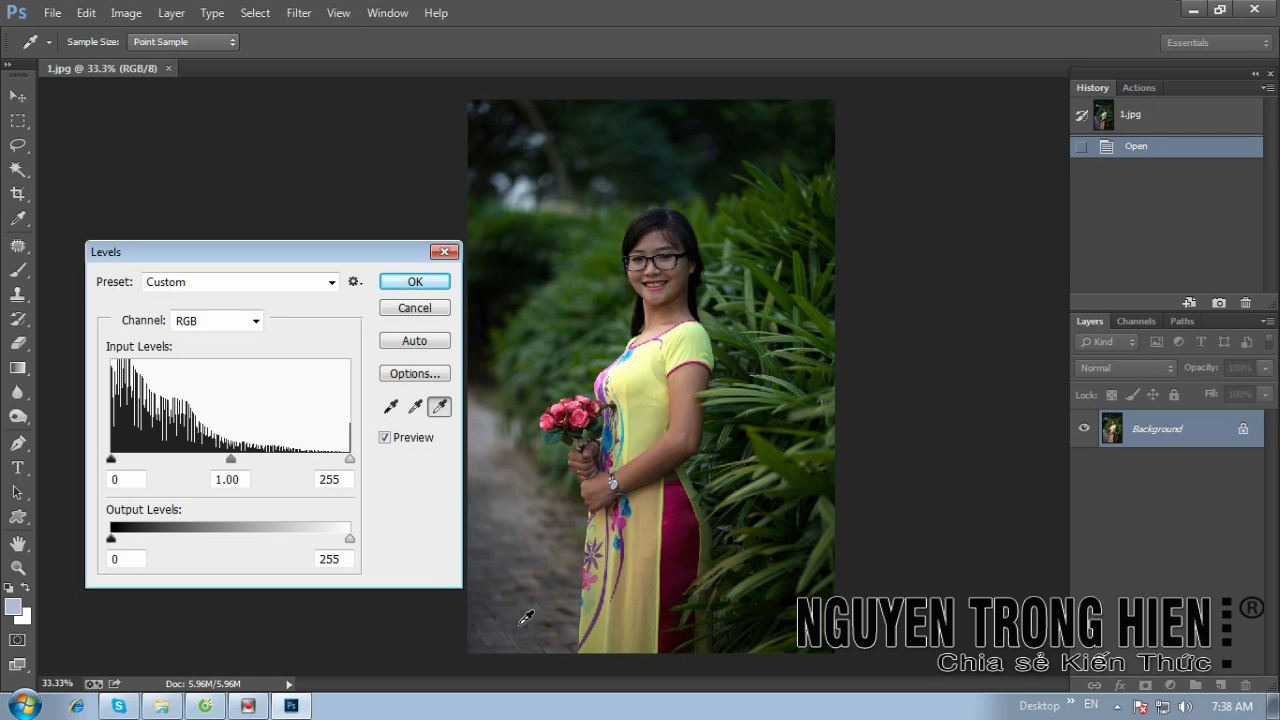
pyautogui.click(390, 407)
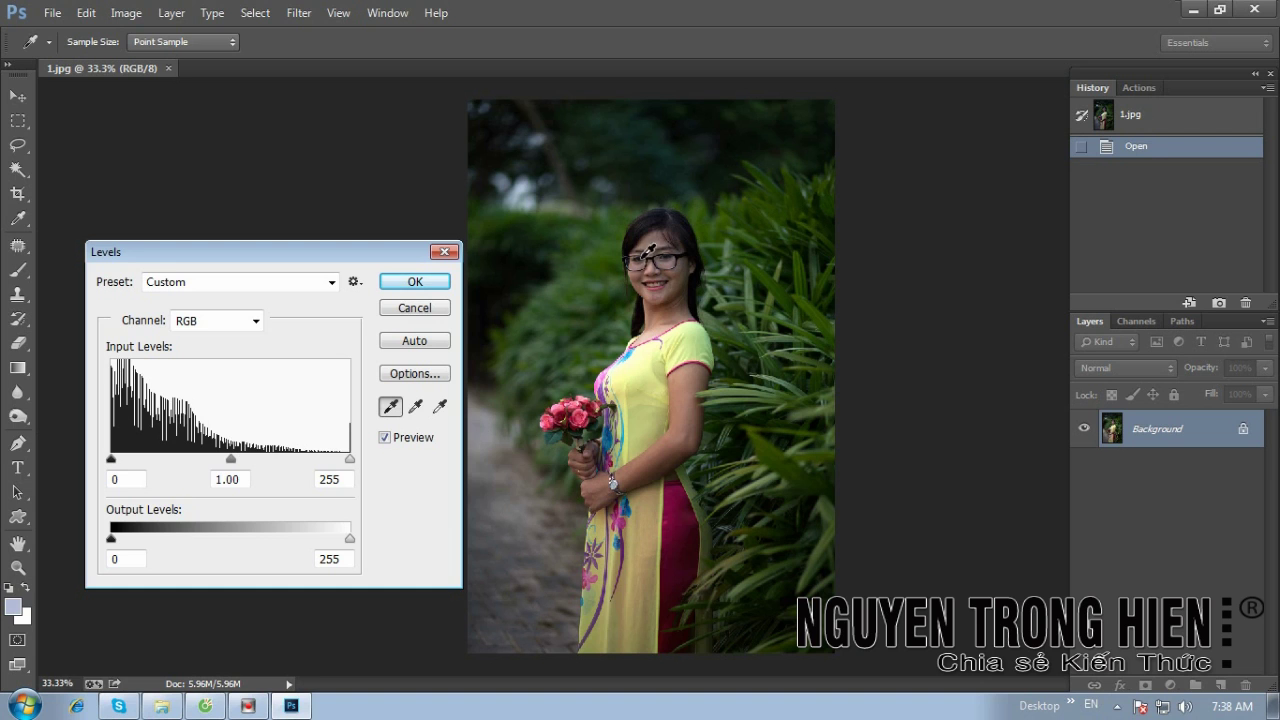
# Sample the woman's dark hair with the black-point eyedropper to set the Levels black point.
pyautogui.click(634, 236)
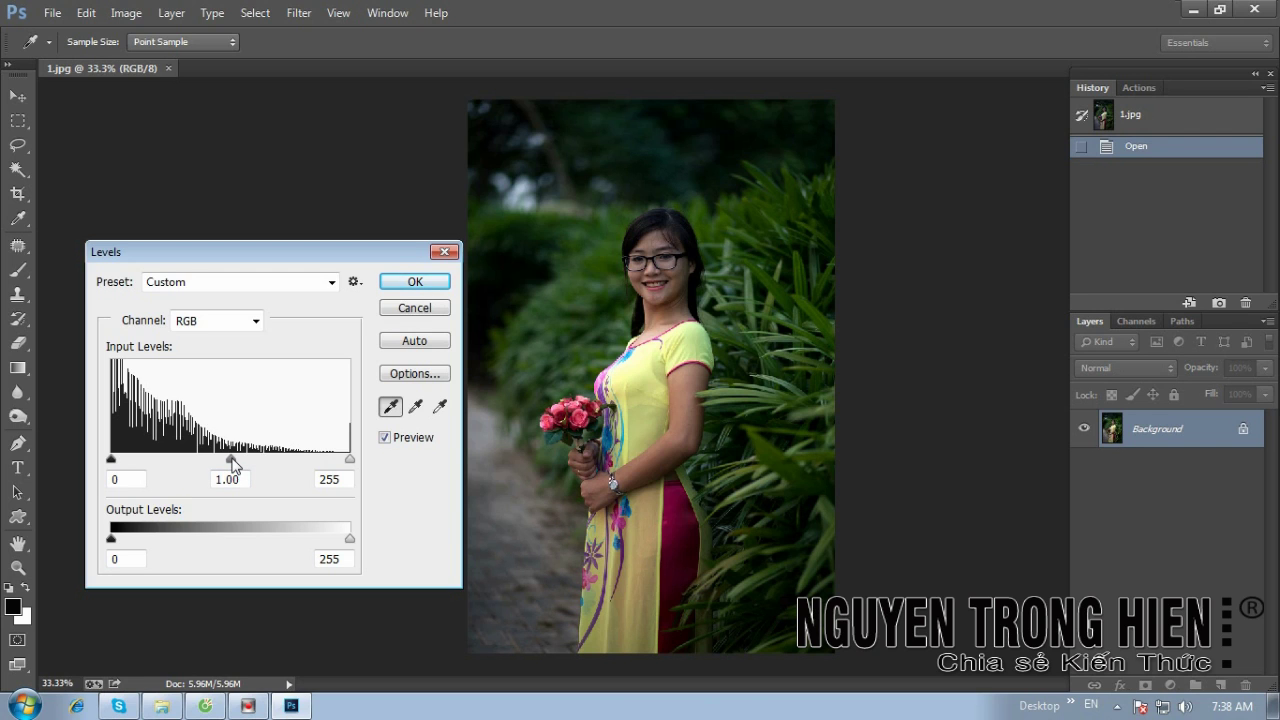
# Set the Levels midtone to 1.40, toggling Preview to compare and leaving it on.
pyautogui.moveTo(231, 461); pyautogui.dragTo(205, 461)
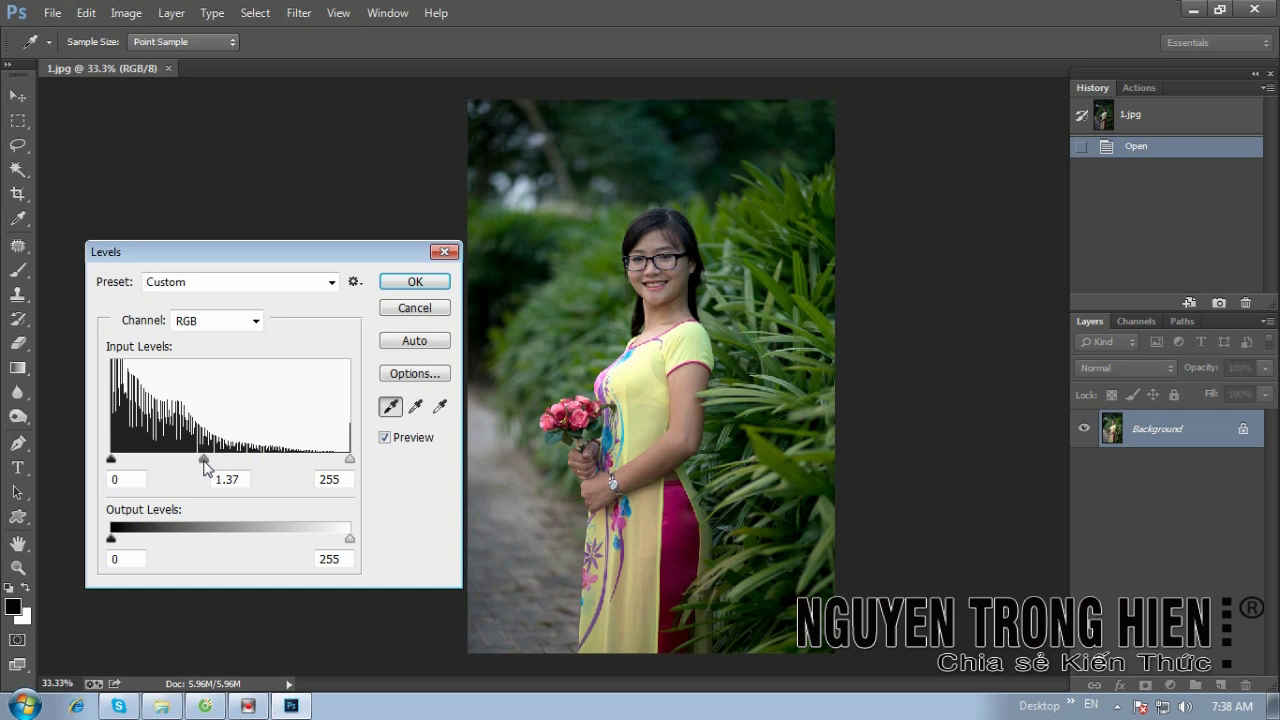
pyautogui.click(204, 462)
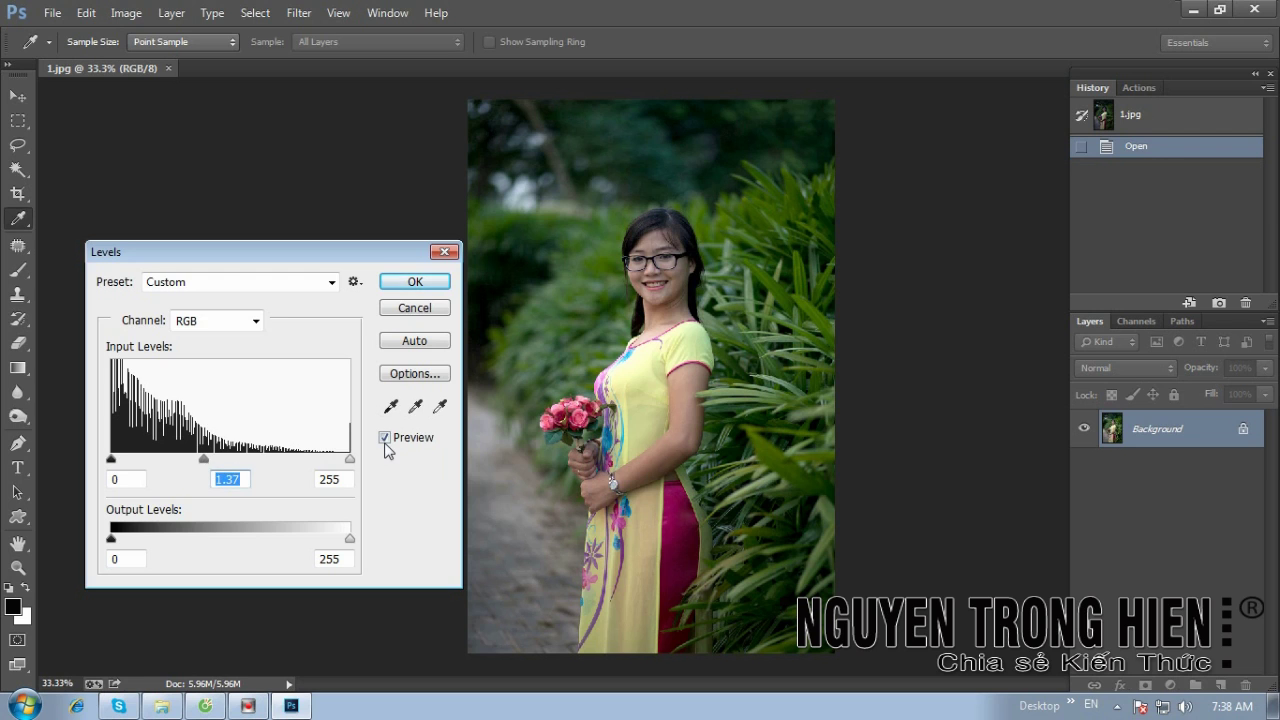
pyautogui.moveTo(206, 460); pyautogui.dragTo(202, 460)
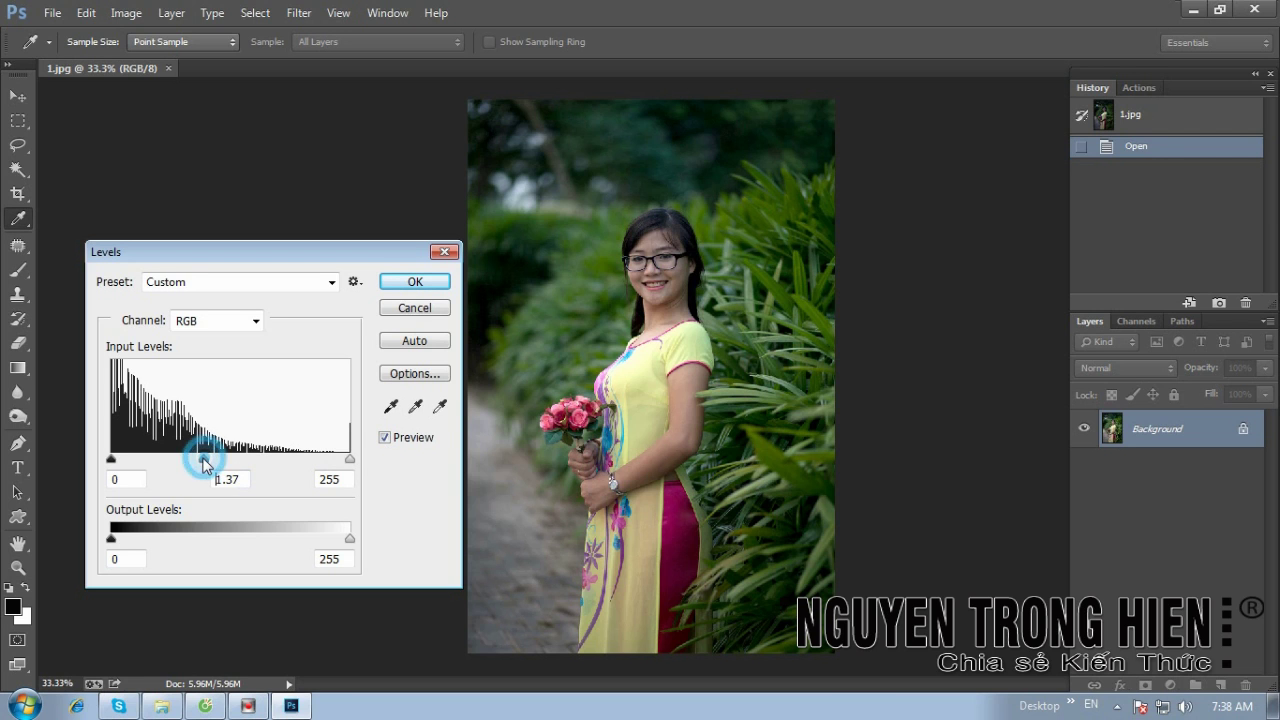
pyautogui.click(203, 462)
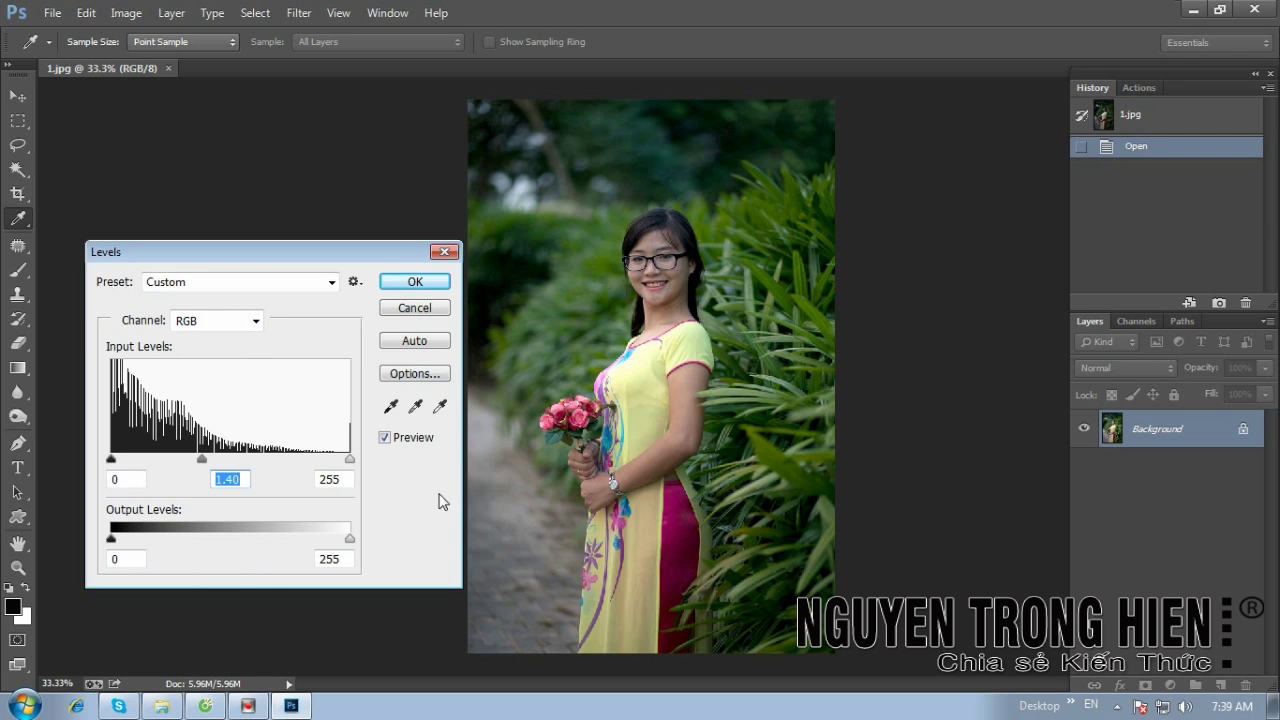
pyautogui.click(385, 440)
pyautogui.click(385, 440)
pyautogui.click(385, 440)
pyautogui.click(385, 440)
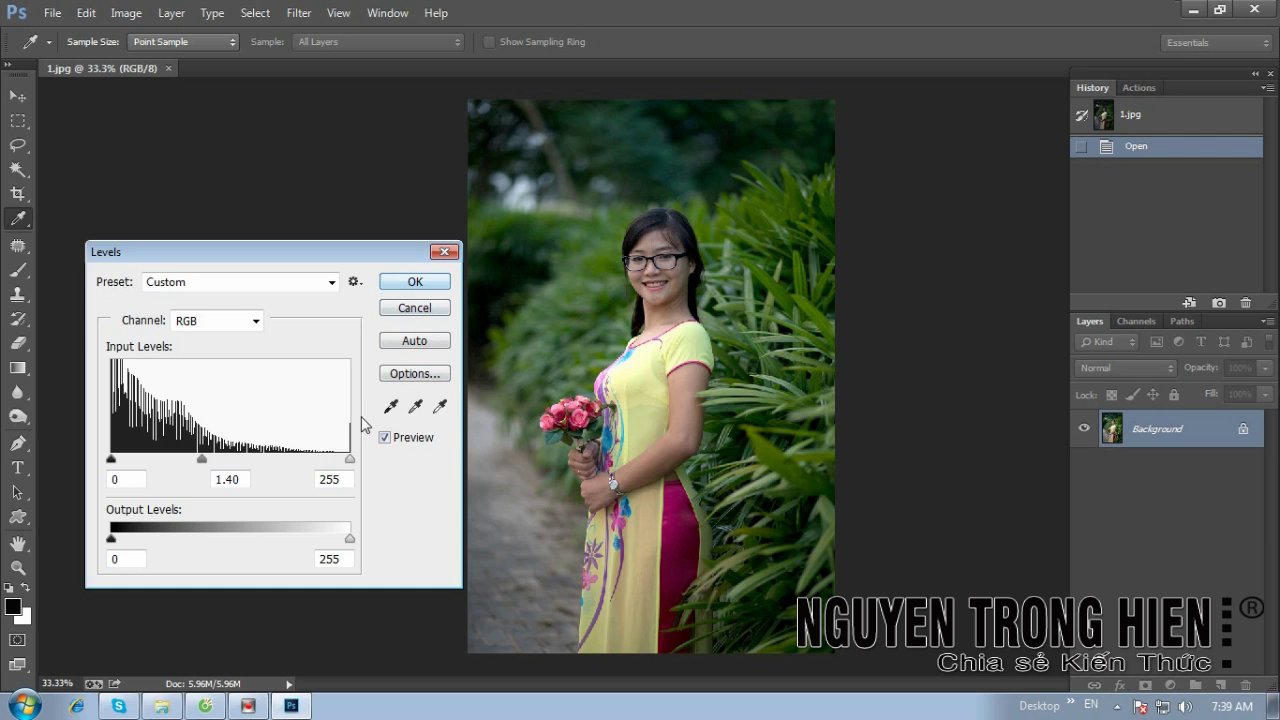
# Commit the Levels adjustment and bring up Shadows/Highlights.
pyautogui.click(416, 283)
pyautogui.press('z')
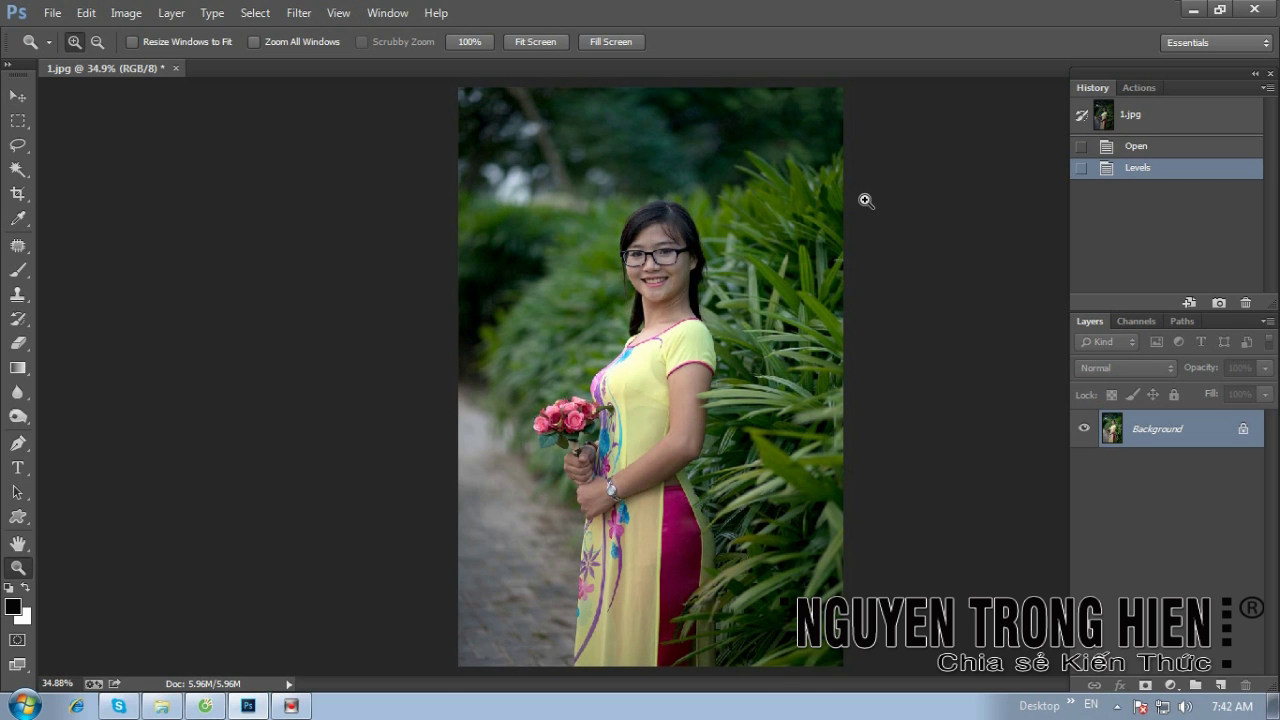
pyautogui.click(119, 15)
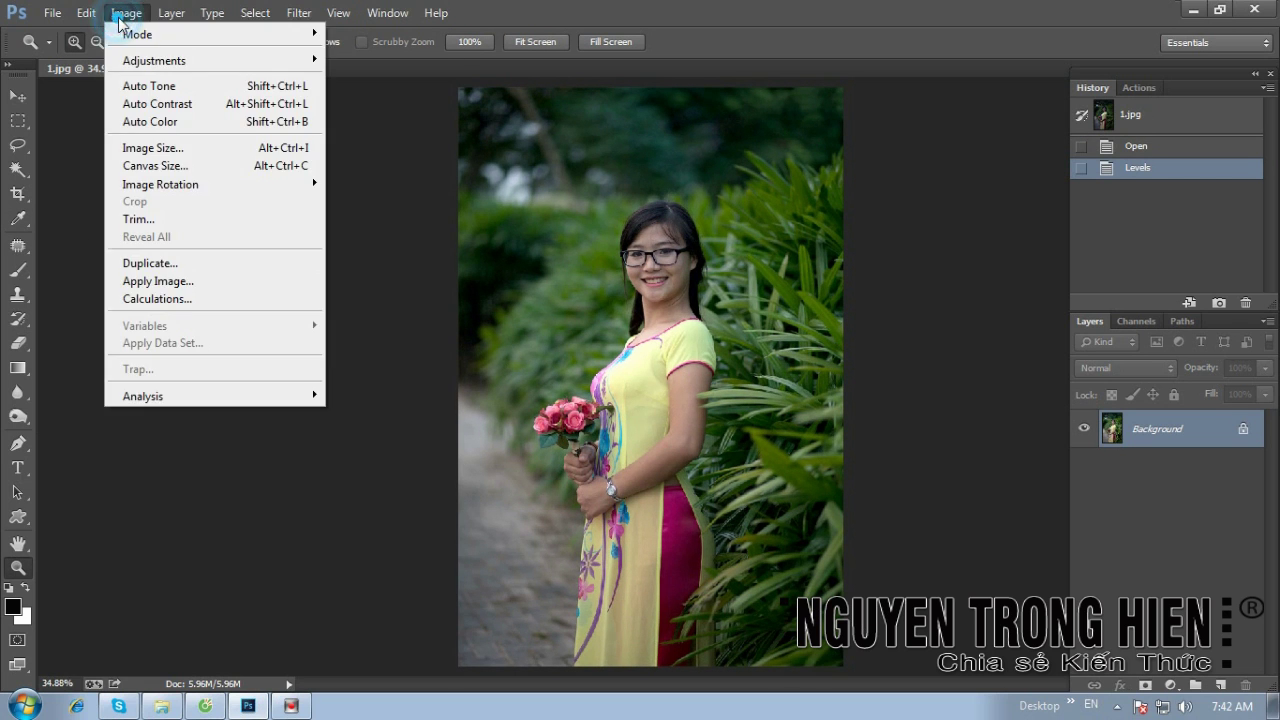
pyautogui.moveTo(155, 60)
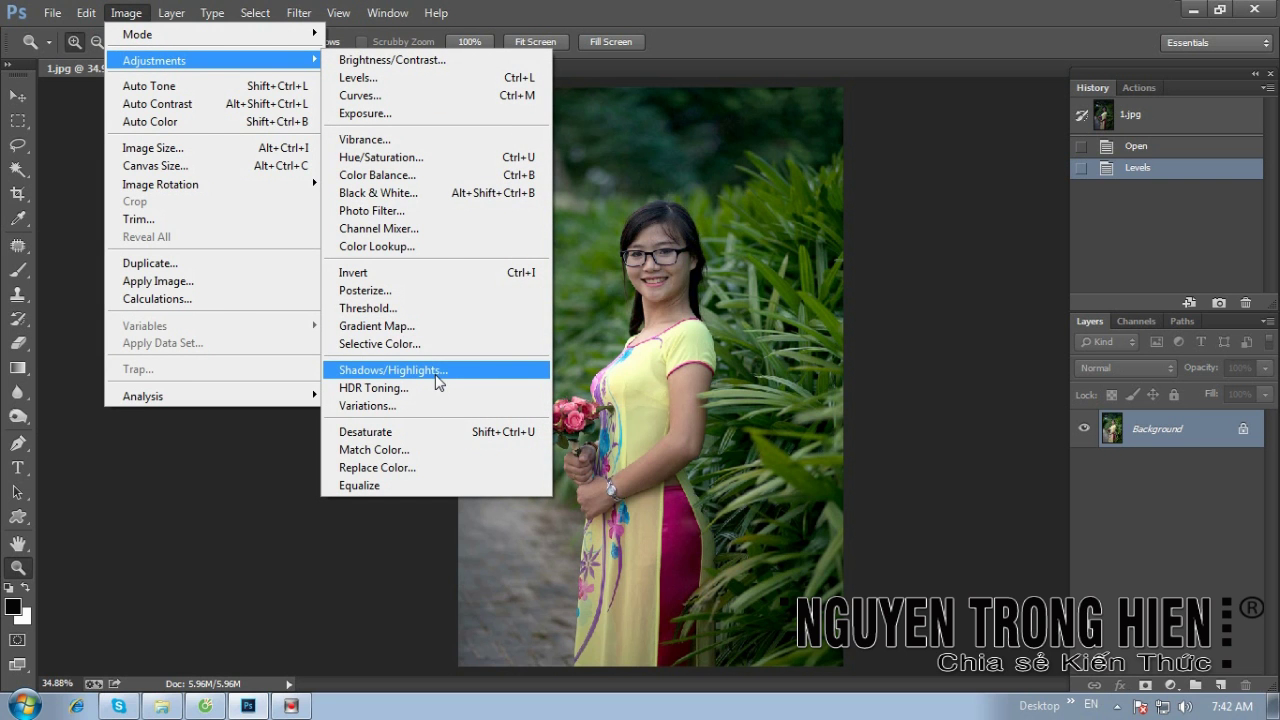
pyautogui.click(437, 381)
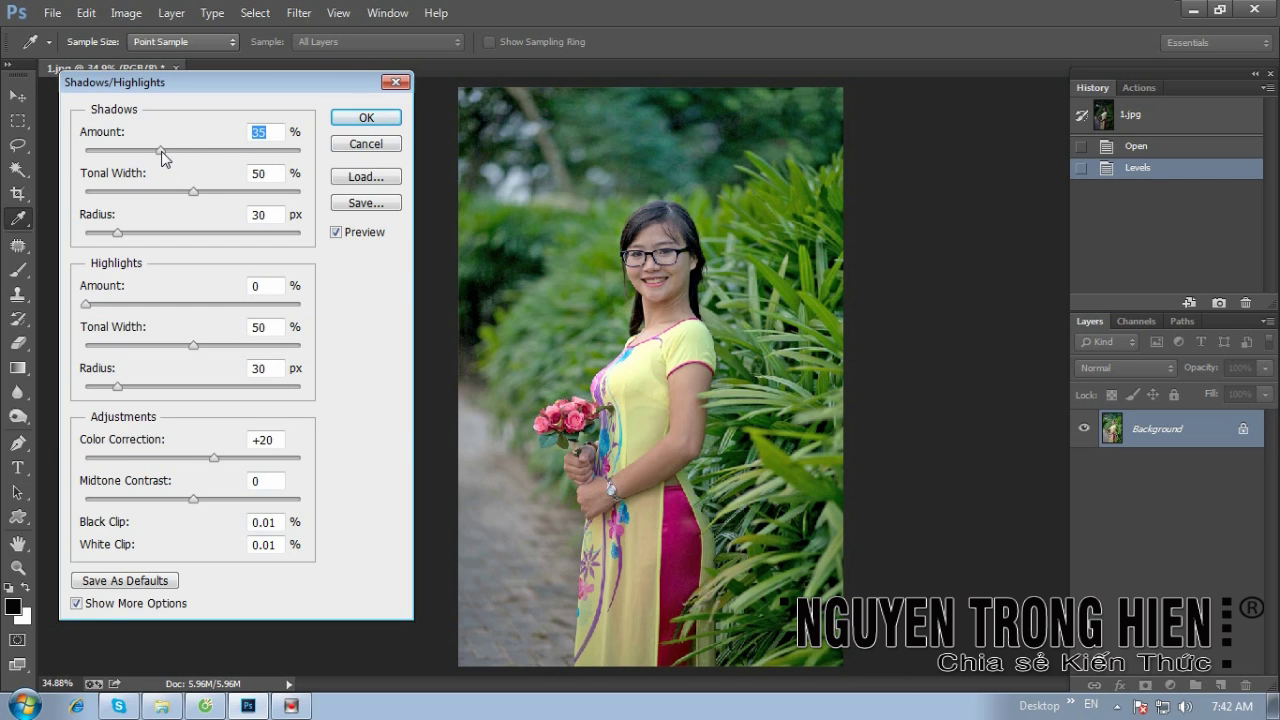
# Apply Shadows/Highlights with shadows 7%, radius 14 px and highlights 14%, after comparing previews.
pyautogui.moveTo(161, 152); pyautogui.dragTo(103, 151)
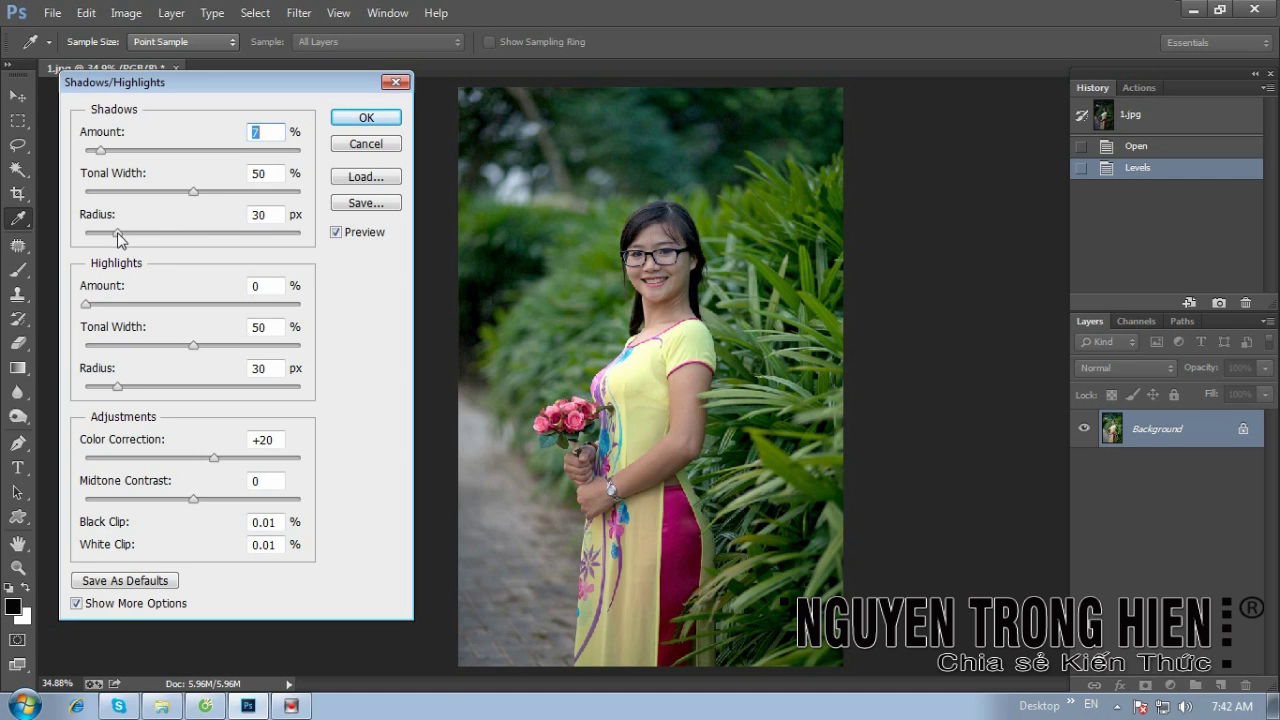
pyautogui.moveTo(118, 235); pyautogui.dragTo(100, 245)
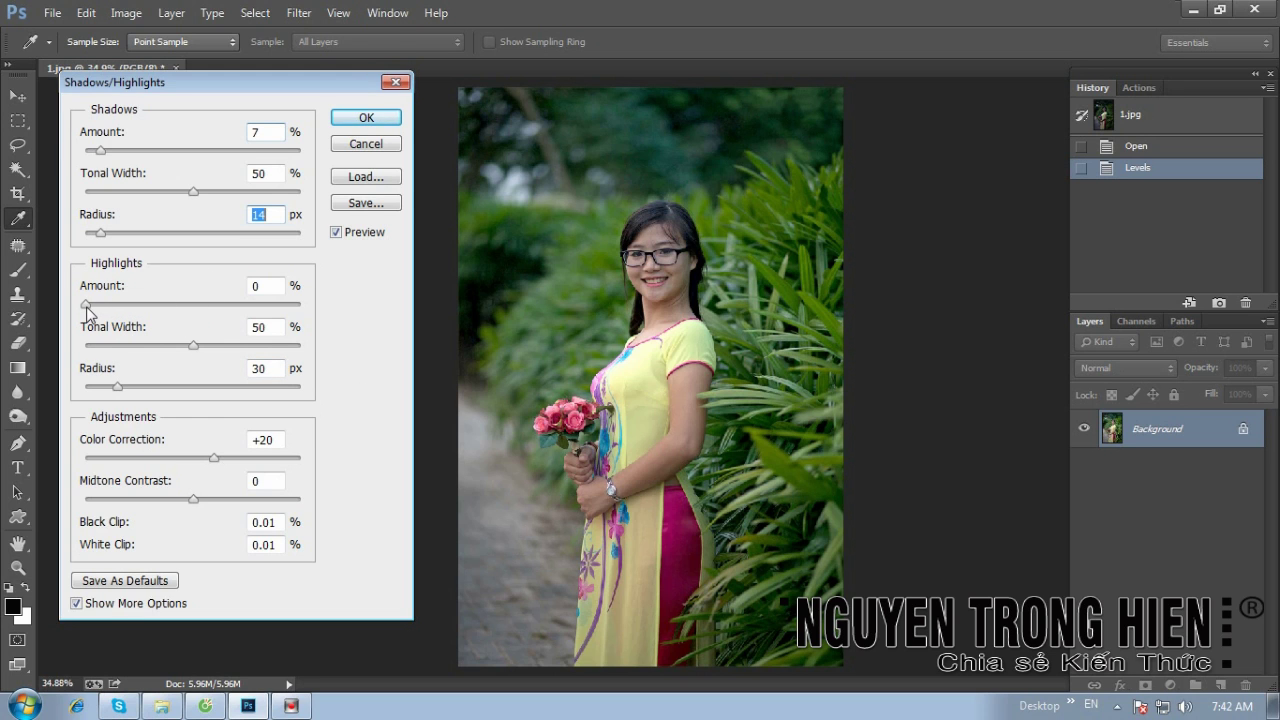
pyautogui.moveTo(86, 305); pyautogui.dragTo(130, 305)
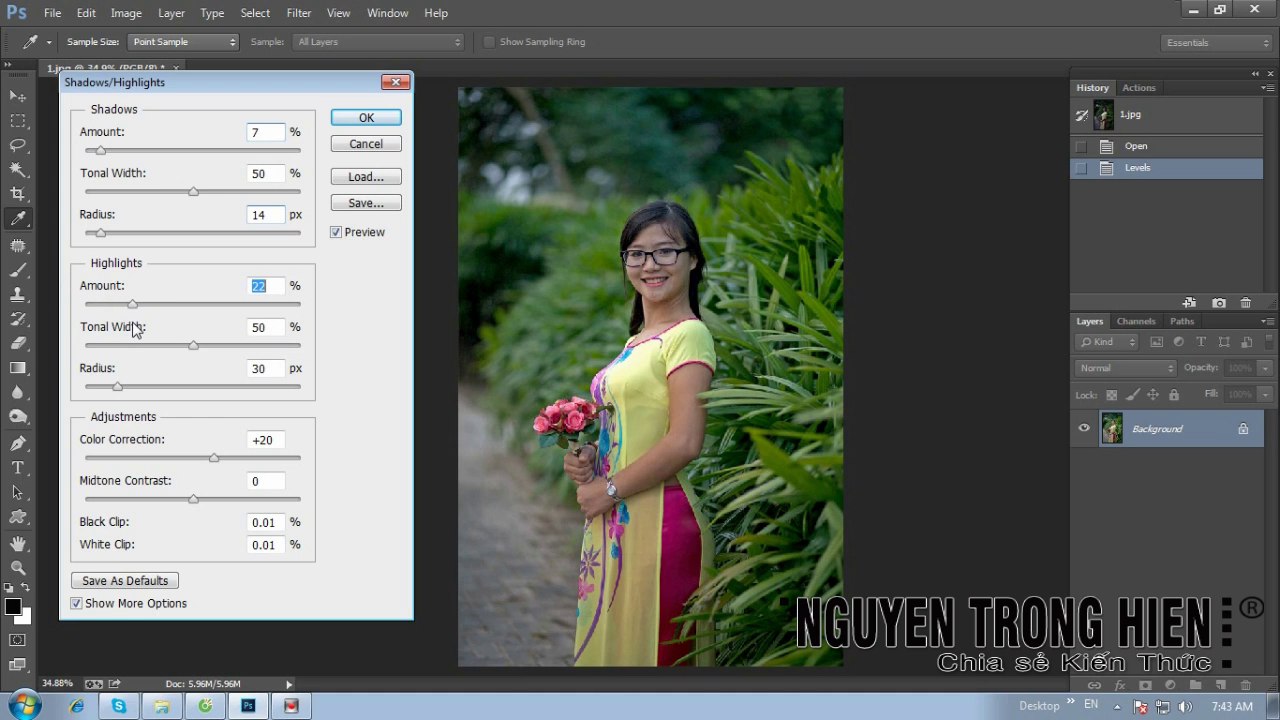
pyautogui.moveTo(132, 330); pyautogui.dragTo(116, 334)
pyautogui.click(336, 232)
pyautogui.click(336, 232)
pyautogui.doubleClick(336, 232)
pyautogui.click(336, 232)
pyautogui.click(336, 232)
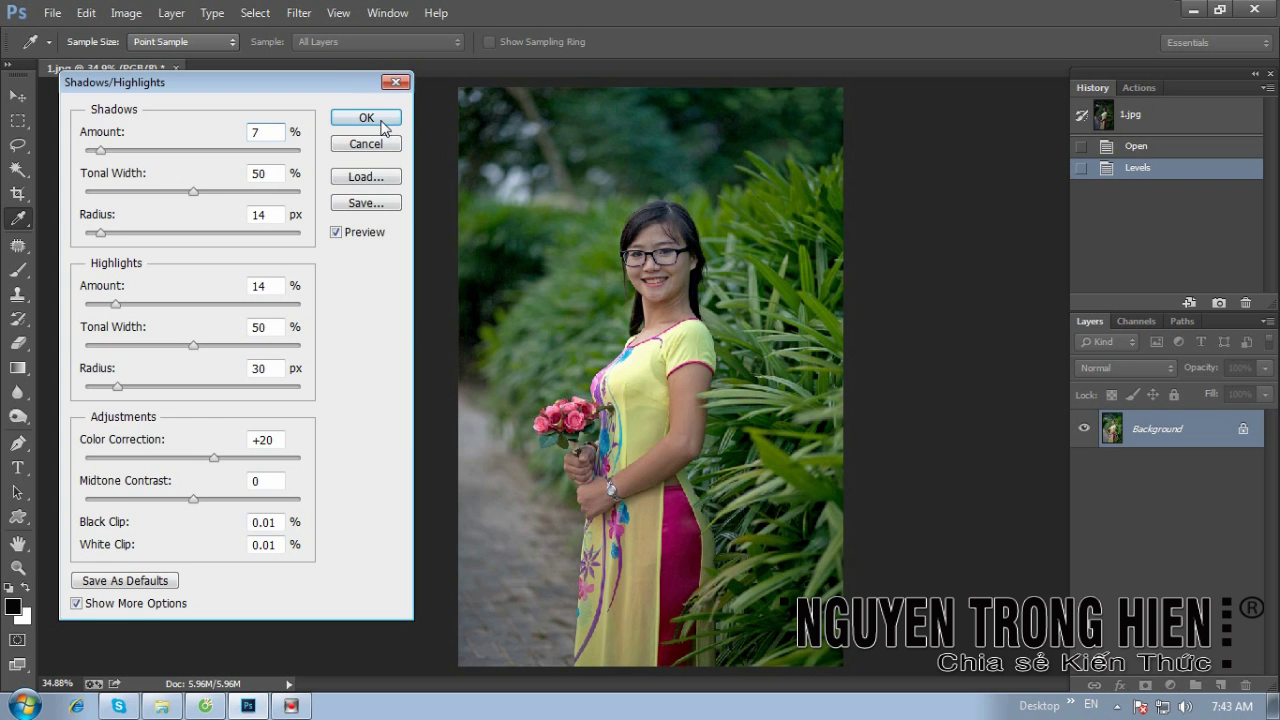
pyautogui.click(378, 118)
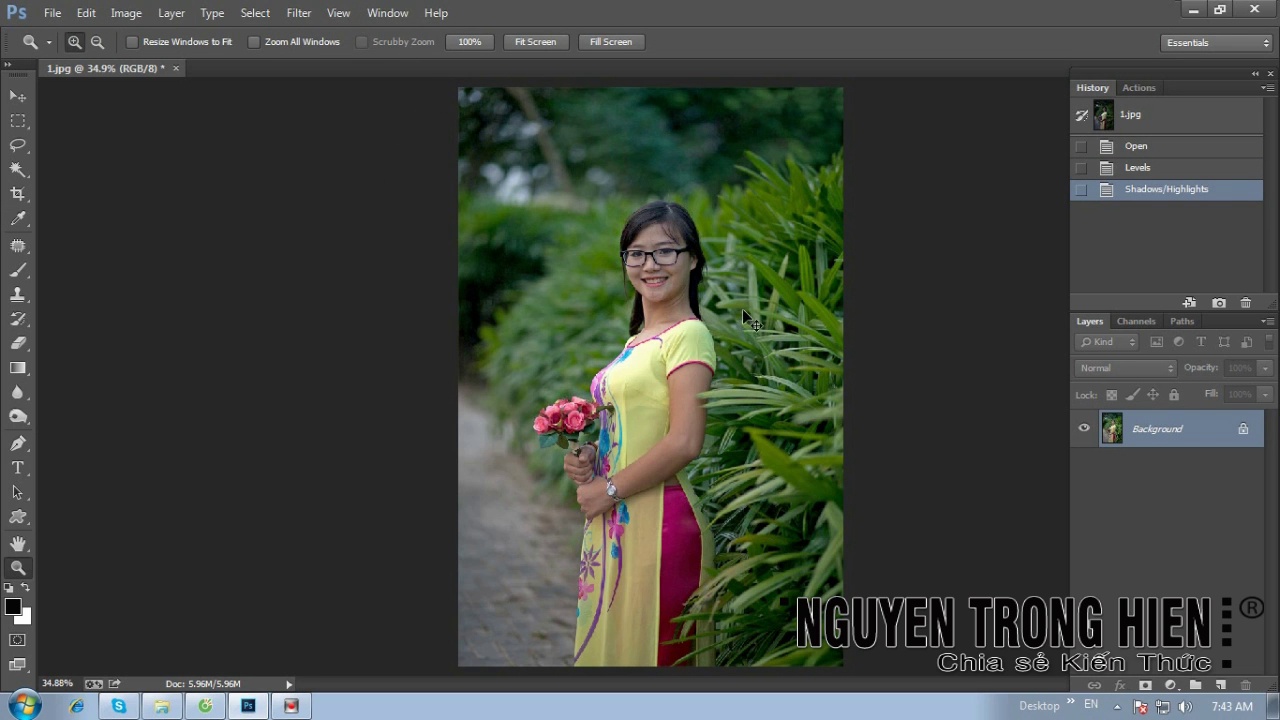
# Copy the adjusted photo, revert to the original 1.jpg snapshot, and paste it as Layer 1.
pyautogui.click(742, 308)
pyautogui.moveTo(766, 217); pyautogui.dragTo(688, 406)
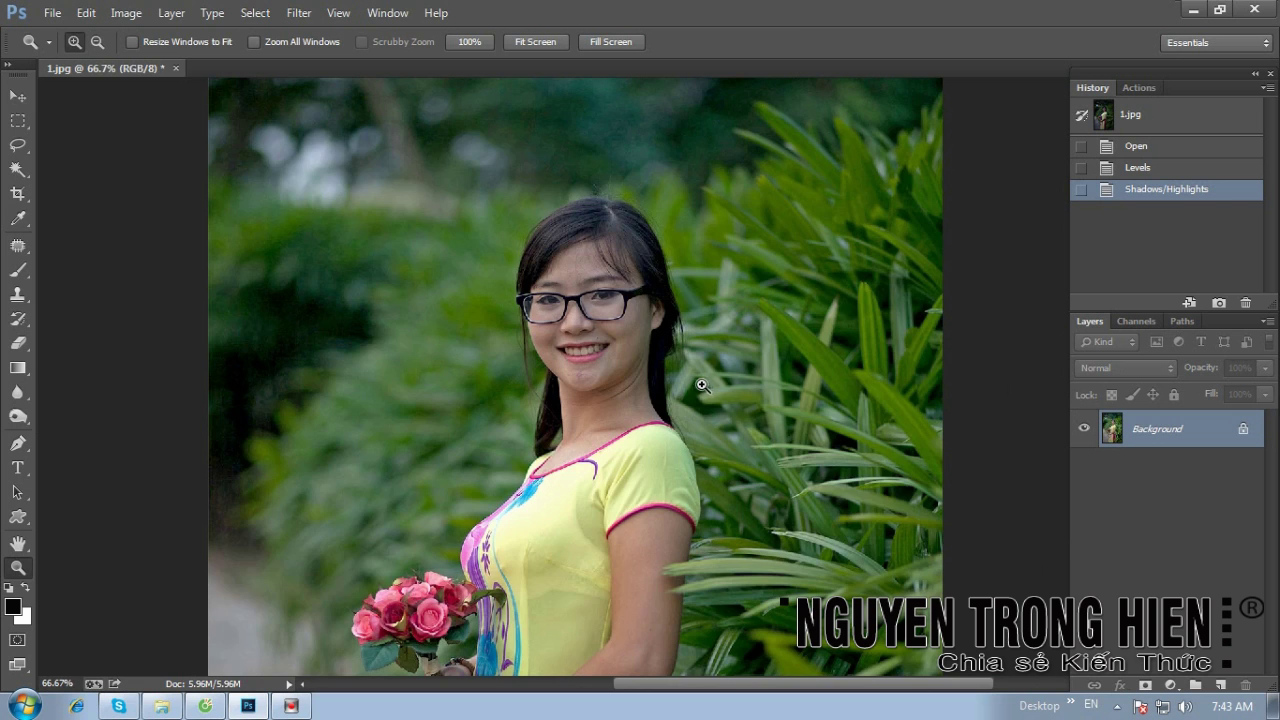
pyautogui.hotkey('ctrl', '0')
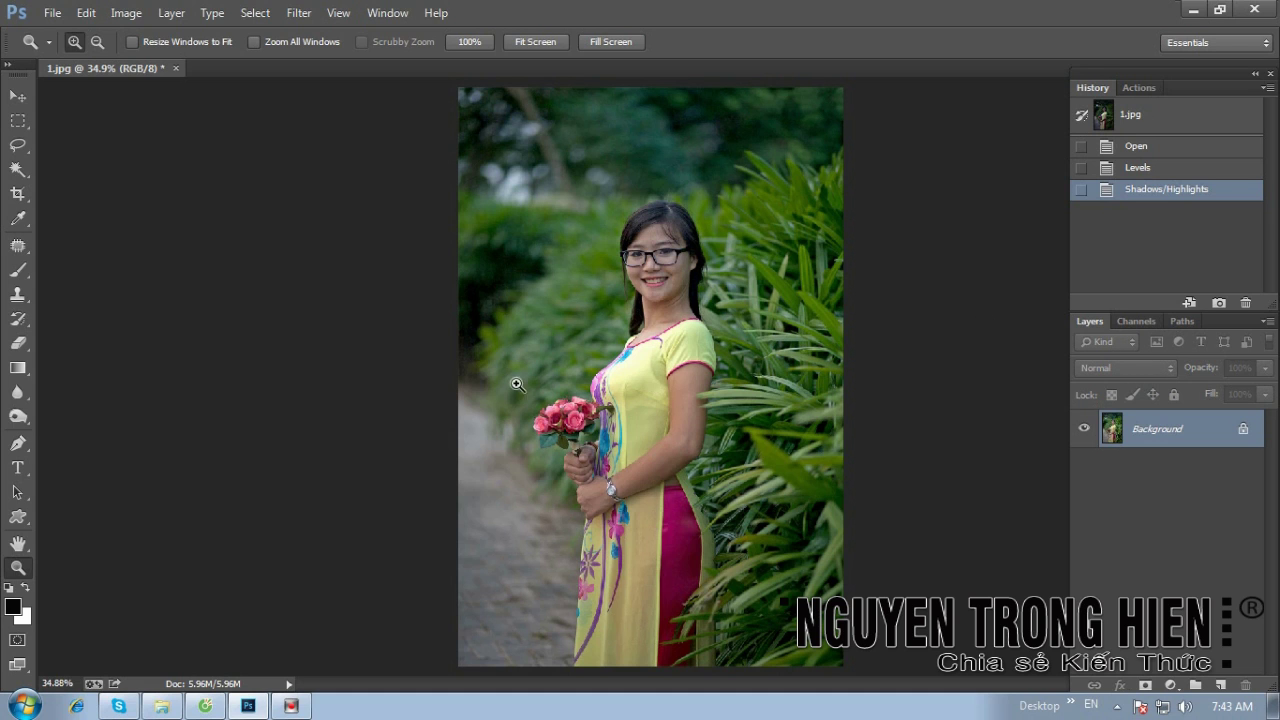
pyautogui.hotkey('ctrl', 'a')
pyautogui.click(1125, 114)
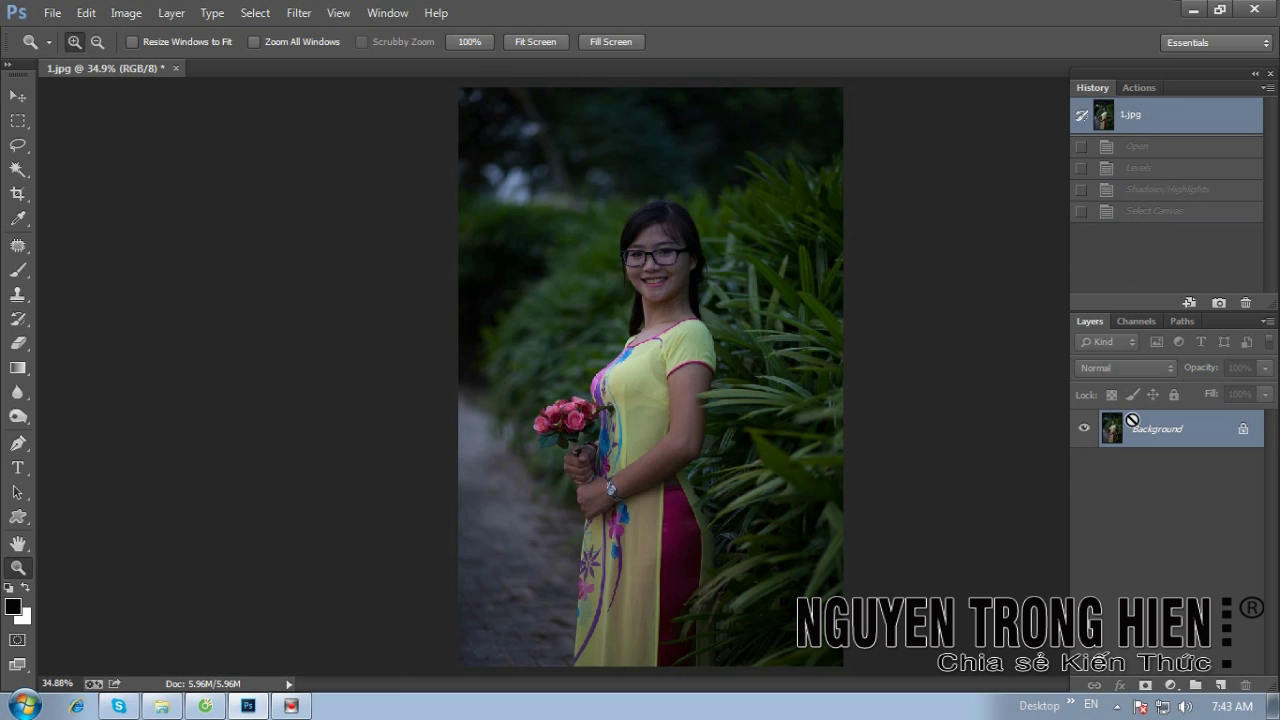
pyautogui.hotkey('ctrl', 'v')
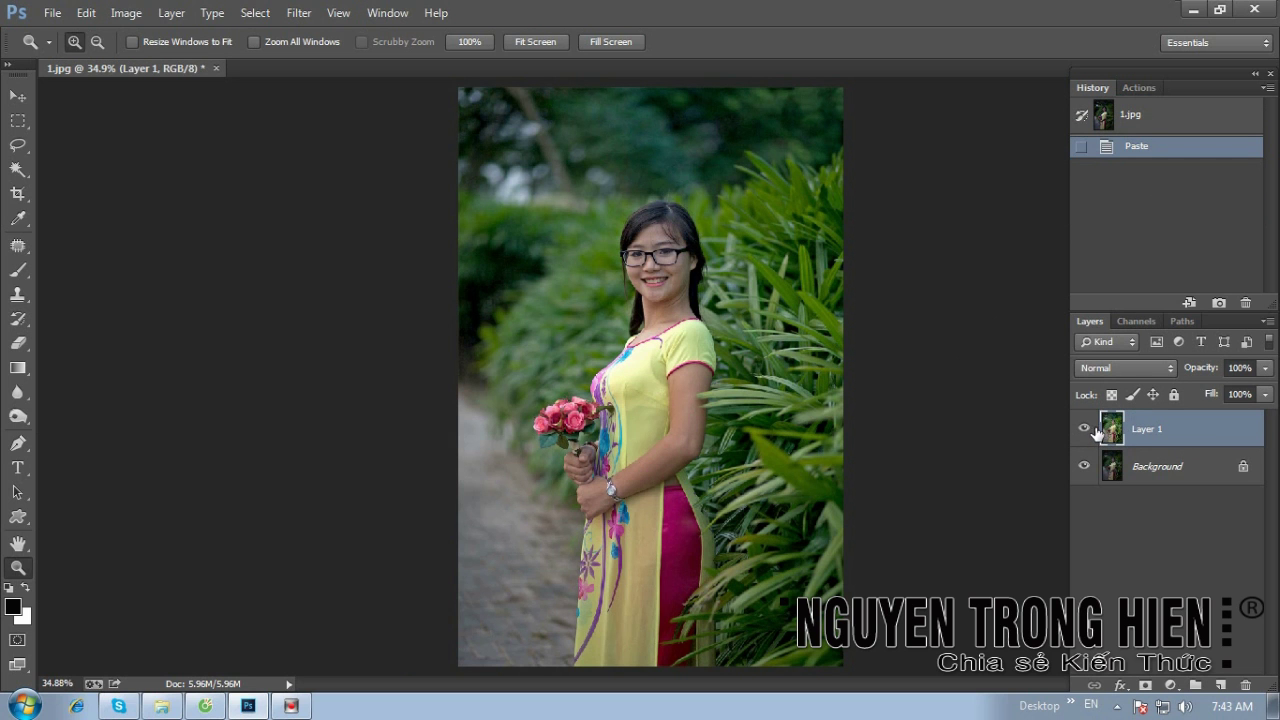
# Toggle Layer 1's visibility to compare brightened and original versions, zooming on the face.
pyautogui.click(1084, 430)
pyautogui.click(1084, 430)
pyautogui.click(1084, 430)
pyautogui.click(1084, 430)
pyautogui.click(1084, 430)
pyautogui.click(1084, 430)
pyautogui.click(1084, 430)
pyautogui.click(1084, 430)
pyautogui.click(1084, 430)
pyautogui.click(1084, 430)
pyautogui.moveTo(493, 165); pyautogui.dragTo(613, 252)
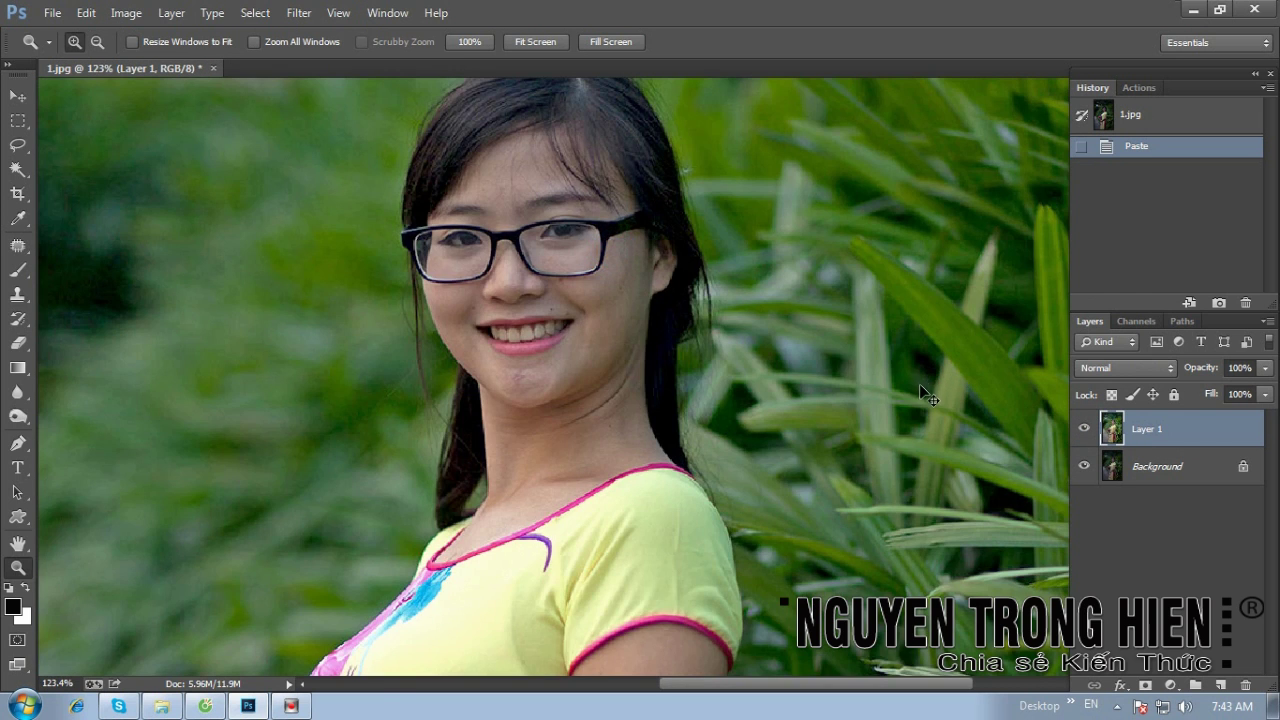
pyautogui.hotkey('ctrl', '0')
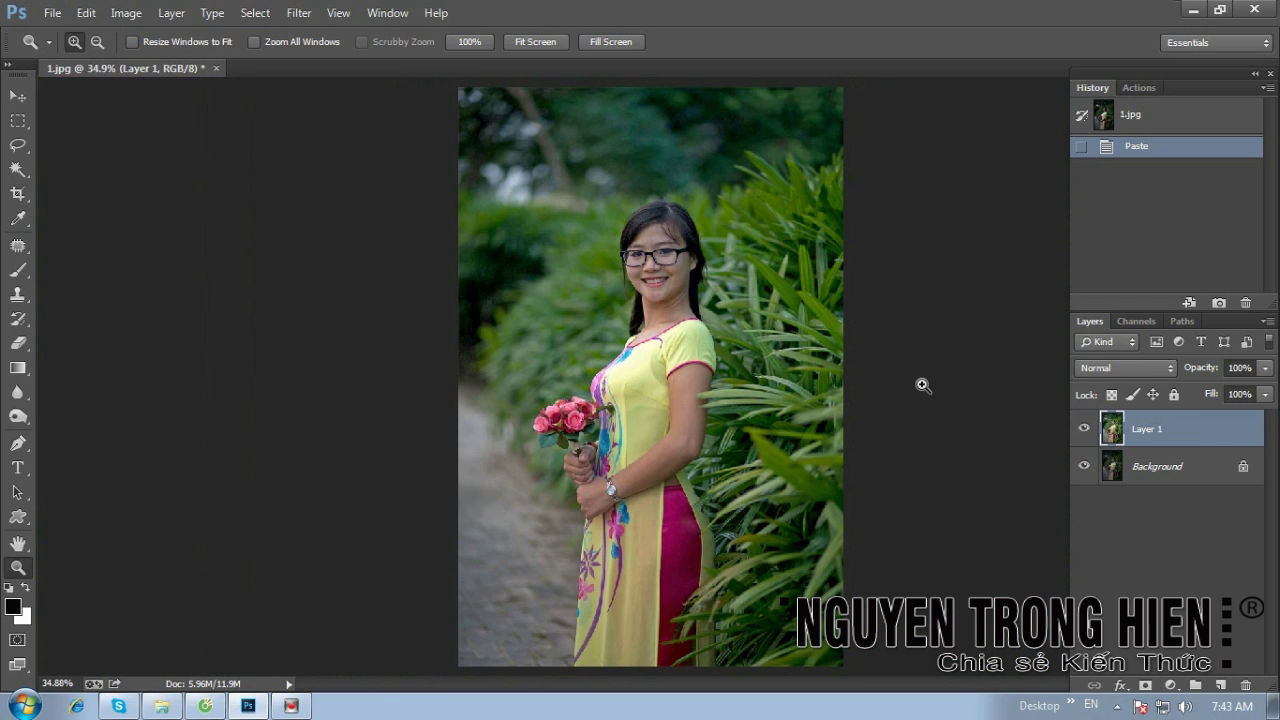